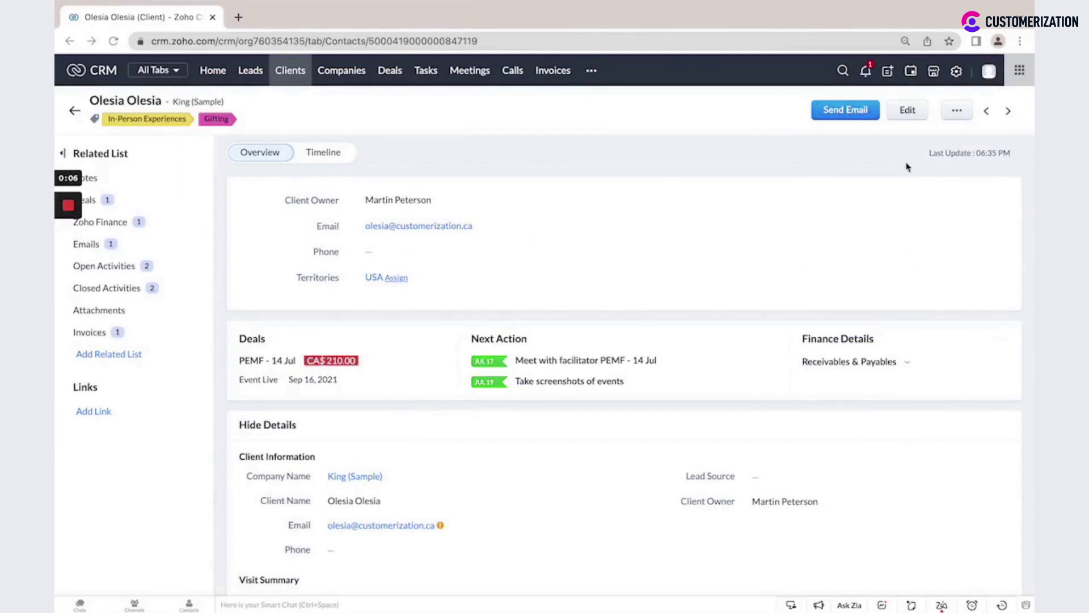
Open the More menu on Olesia Olesia's client record to reveal Portal User Preference options
{"action": "left_click", "coordinate": [960, 110]}
{"action": "mouse_move", "coordinate": [899, 245]}
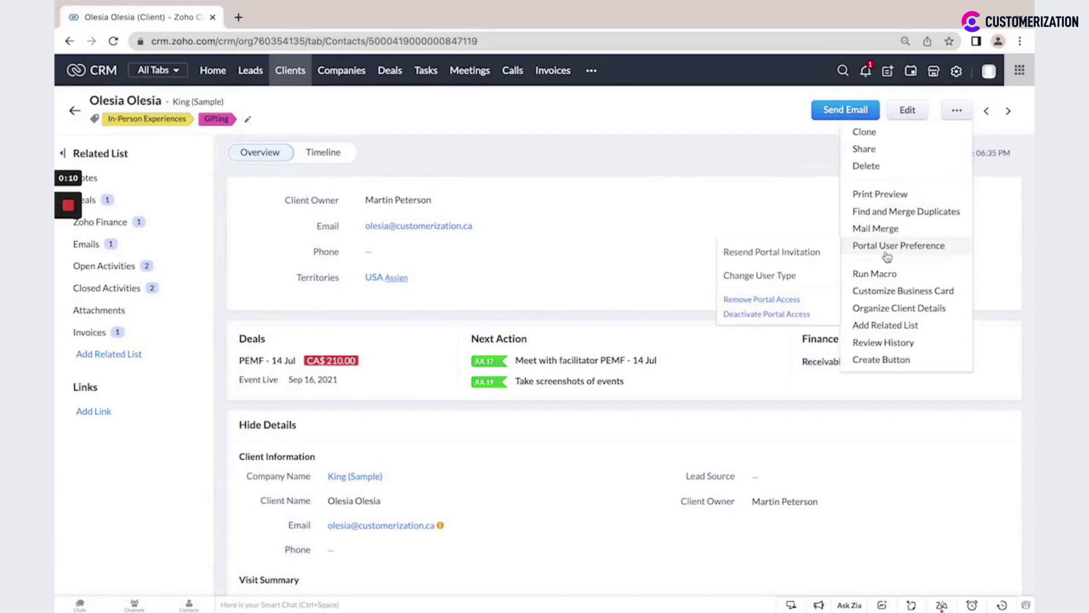